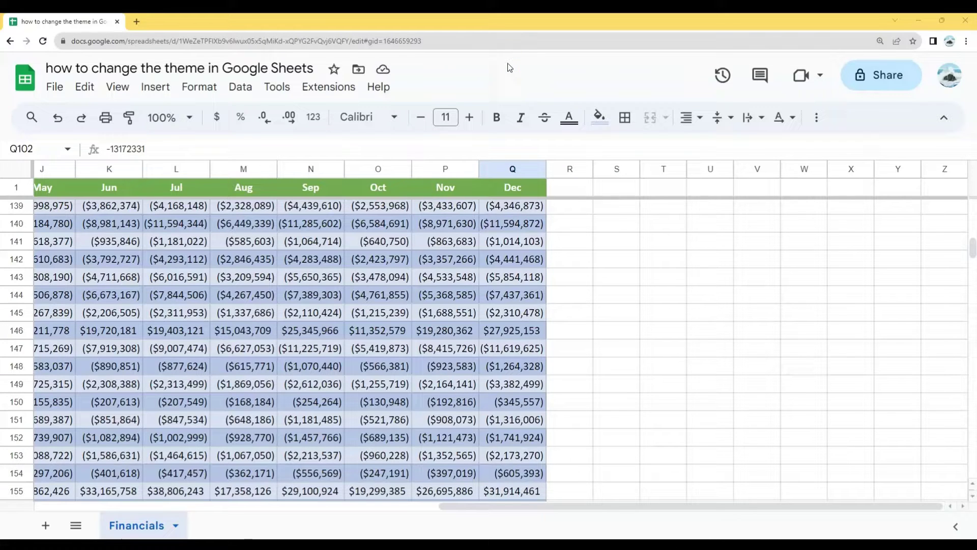
- Apply the Calm theme to the Financials sheet via Format > Theme
{"action": "left_click", "coordinate": [197, 86]}
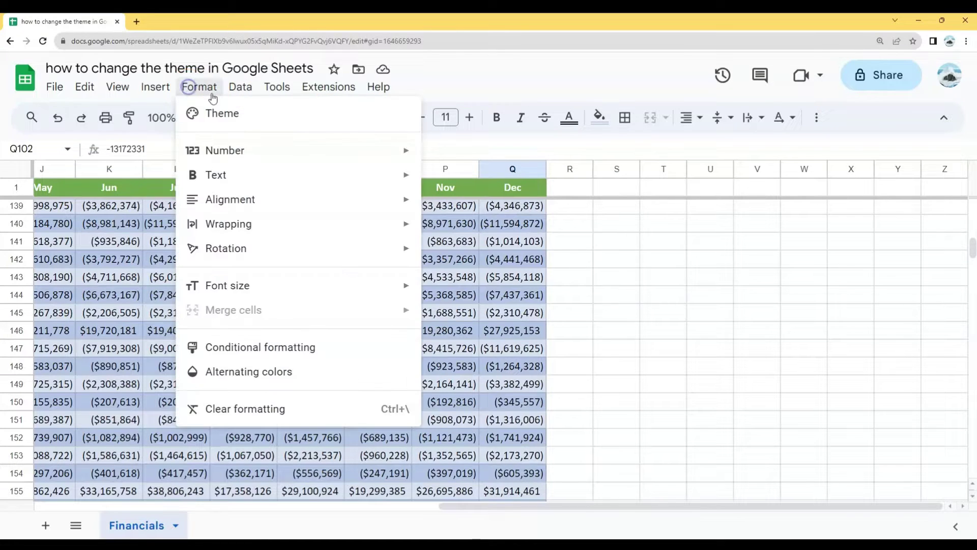
{"action": "left_click", "coordinate": [249, 120]}
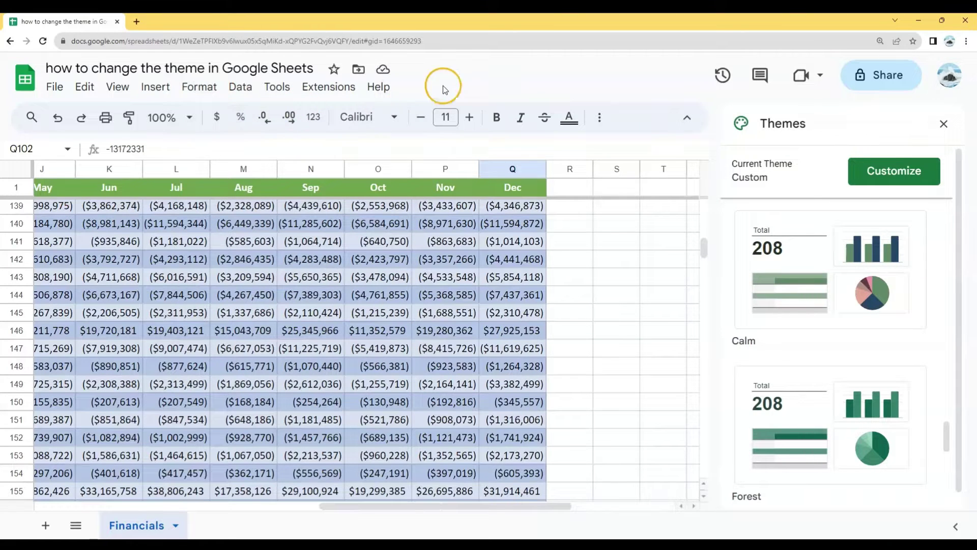
{"action": "scroll", "coordinate": [816, 297], "scroll_direction": "up", "scroll_amount": 3}
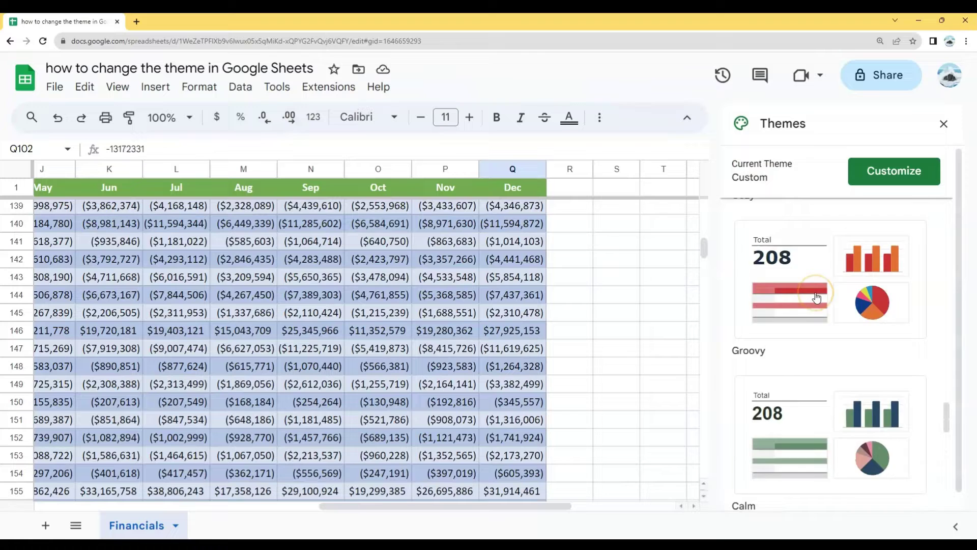
{"action": "scroll", "coordinate": [814, 299], "scroll_direction": "up", "scroll_amount": 3}
{"action": "scroll", "coordinate": [815, 299], "scroll_direction": "up", "scroll_amount": 3}
{"action": "scroll", "coordinate": [817, 306], "scroll_direction": "up", "scroll_amount": 3}
{"action": "scroll", "coordinate": [821, 311], "scroll_direction": "up", "scroll_amount": 3}
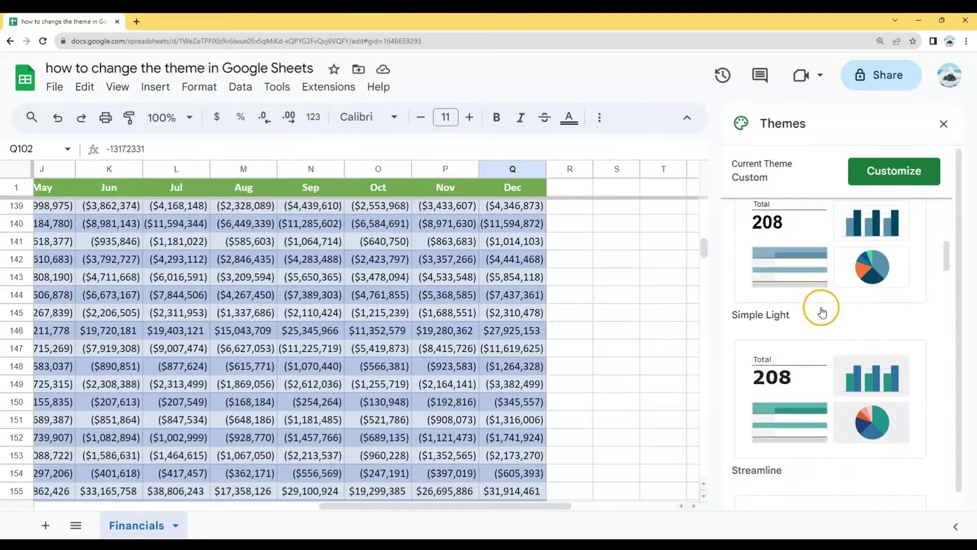
{"action": "scroll", "coordinate": [822, 312], "scroll_direction": "up", "scroll_amount": 3}
{"action": "scroll", "coordinate": [821, 311], "scroll_direction": "up", "scroll_amount": 2}
{"action": "scroll", "coordinate": [822, 311], "scroll_direction": "down", "scroll_amount": 5}
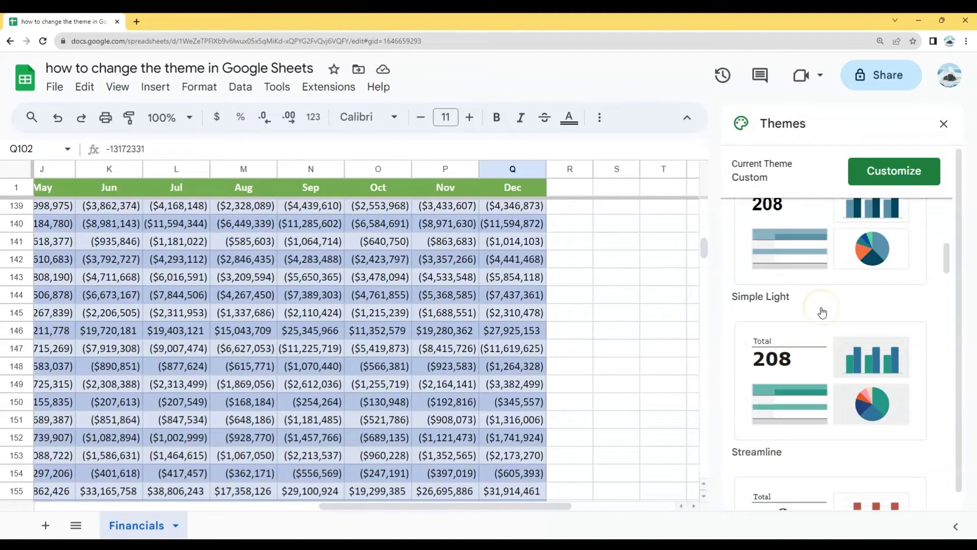
{"action": "scroll", "coordinate": [823, 311], "scroll_direction": "down", "scroll_amount": 5}
{"action": "scroll", "coordinate": [822, 312], "scroll_direction": "down", "scroll_amount": 3}
{"action": "scroll", "coordinate": [822, 311], "scroll_direction": "down", "scroll_amount": 3}
{"action": "scroll", "coordinate": [822, 313], "scroll_direction": "down", "scroll_amount": 3}
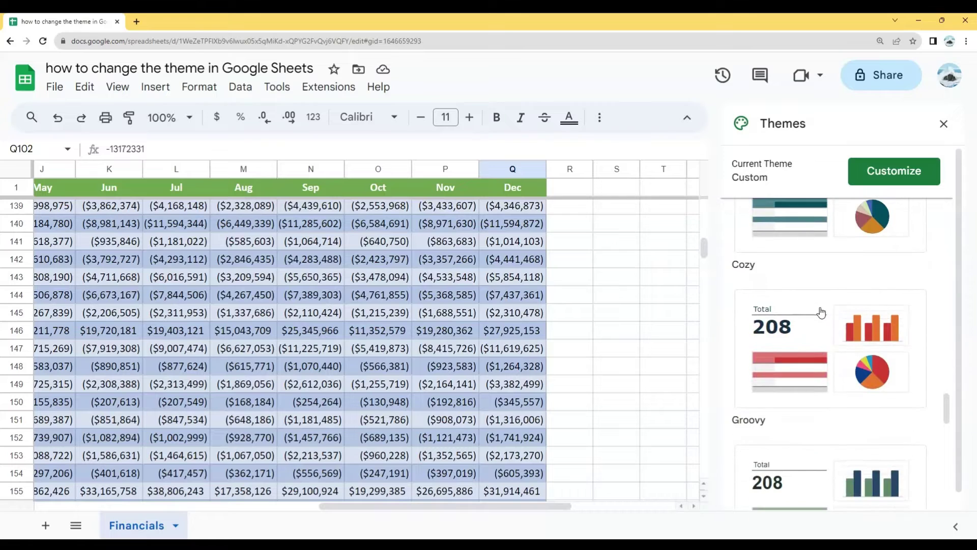
{"action": "scroll", "coordinate": [822, 312], "scroll_direction": "down", "scroll_amount": 2}
{"action": "left_click", "coordinate": [821, 313]}
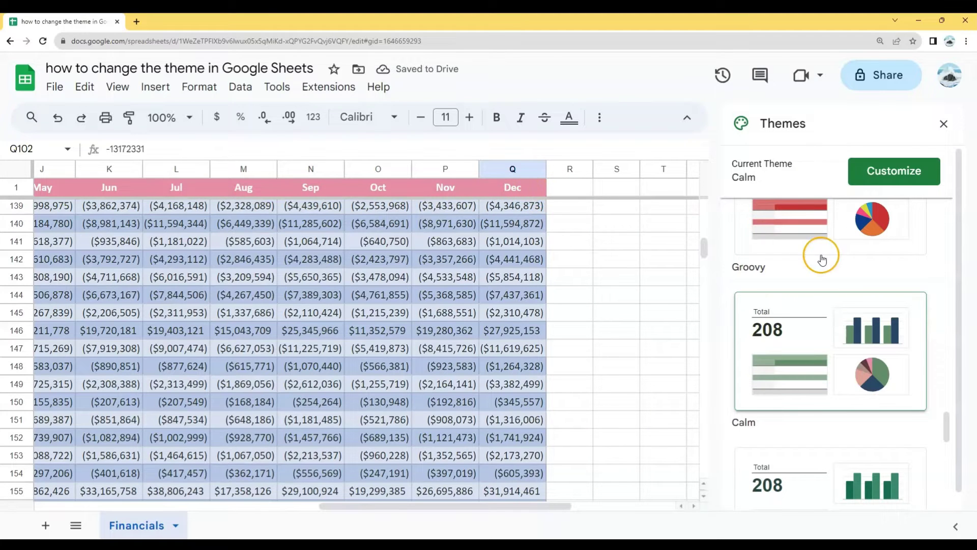
- Customise the theme to Comic Sans MS font with black text and save it
{"action": "left_click", "coordinate": [921, 181]}
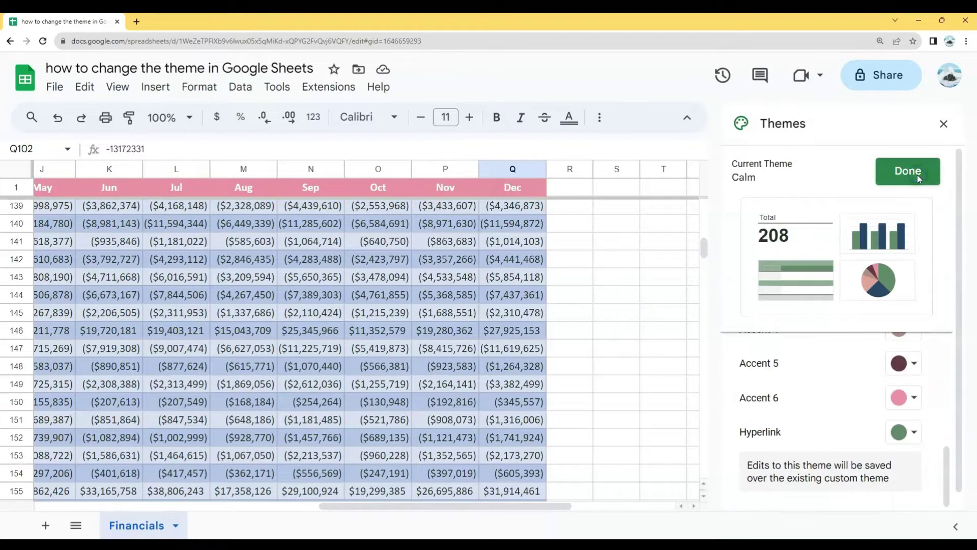
{"action": "scroll", "coordinate": [842, 397], "scroll_direction": "up", "scroll_amount": 3}
{"action": "scroll", "coordinate": [842, 398], "scroll_direction": "up", "scroll_amount": 2}
{"action": "left_click", "coordinate": [864, 383]}
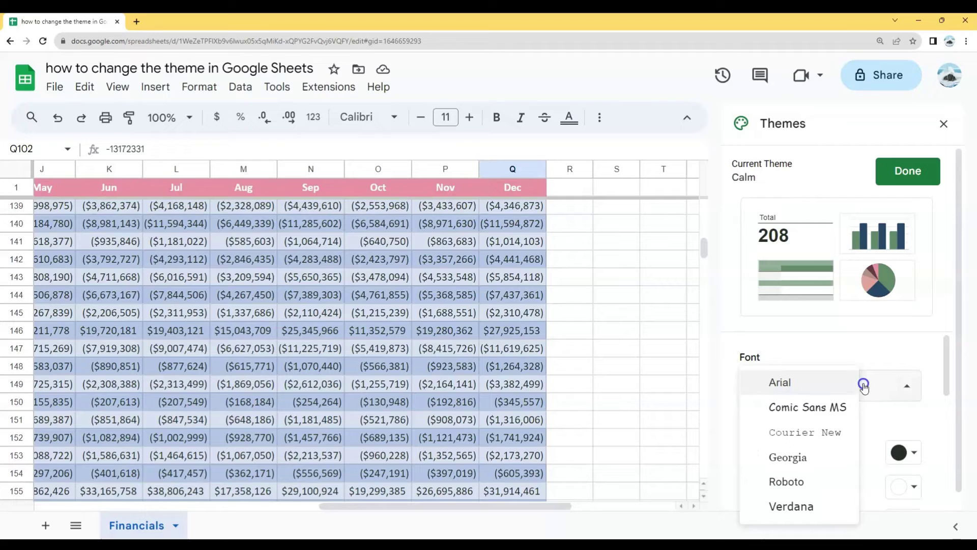
{"action": "left_click", "coordinate": [816, 408]}
{"action": "left_click", "coordinate": [905, 454]}
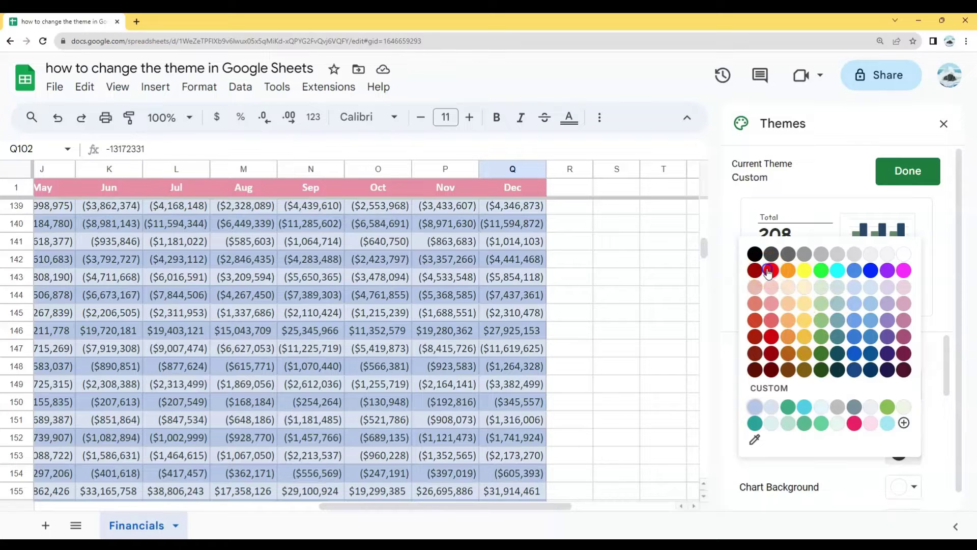
{"action": "left_click", "coordinate": [770, 271]}
{"action": "left_click", "coordinate": [901, 453]}
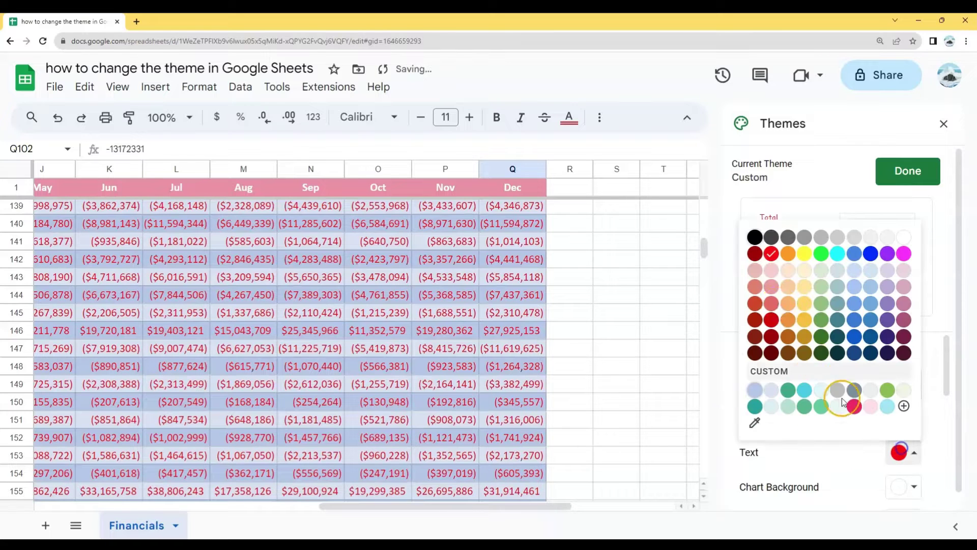
{"action": "left_click", "coordinate": [757, 233]}
{"action": "scroll", "coordinate": [871, 481], "scroll_direction": "down", "scroll_amount": 3}
{"action": "scroll", "coordinate": [873, 479], "scroll_direction": "down", "scroll_amount": 2}
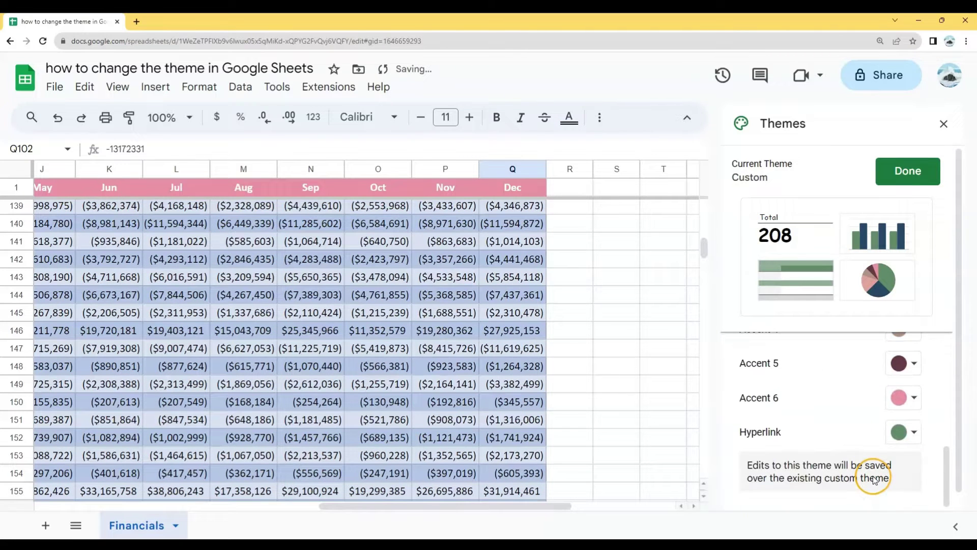
{"action": "scroll", "coordinate": [873, 476], "scroll_direction": "up", "scroll_amount": 3}
{"action": "scroll", "coordinate": [873, 476], "scroll_direction": "up", "scroll_amount": 2}
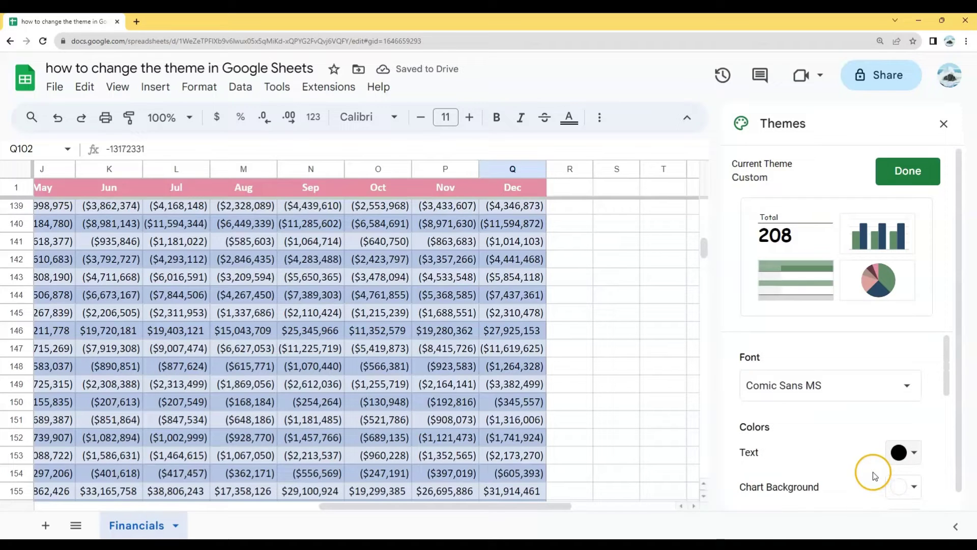
{"action": "left_click", "coordinate": [917, 177]}
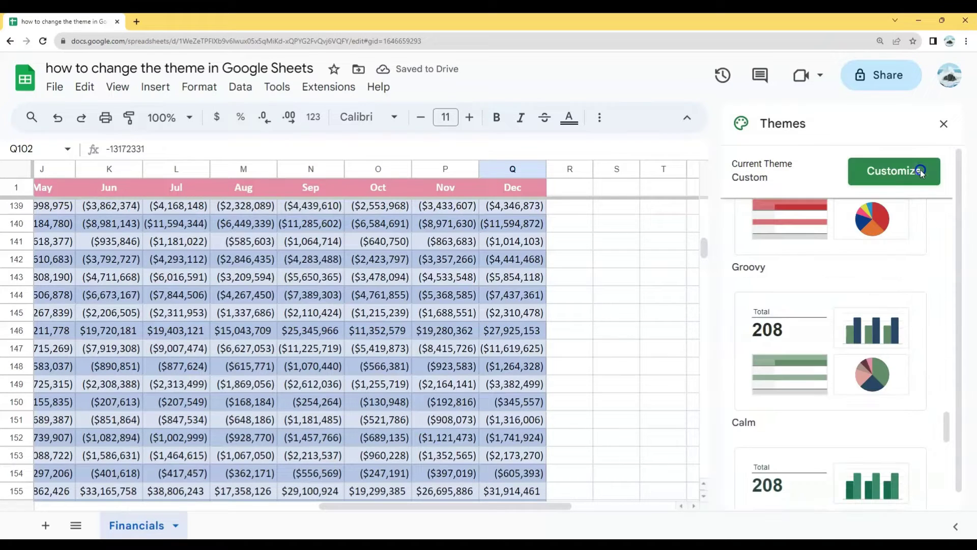
- Close the Themes panel and bring up Format > Alternating colors for the table
{"action": "left_click", "coordinate": [943, 124]}
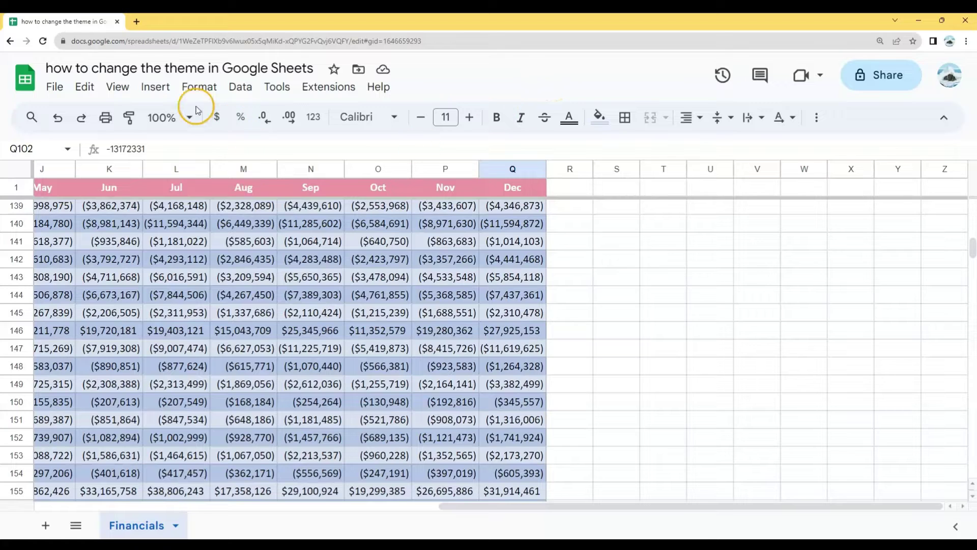
{"action": "left_click", "coordinate": [205, 88]}
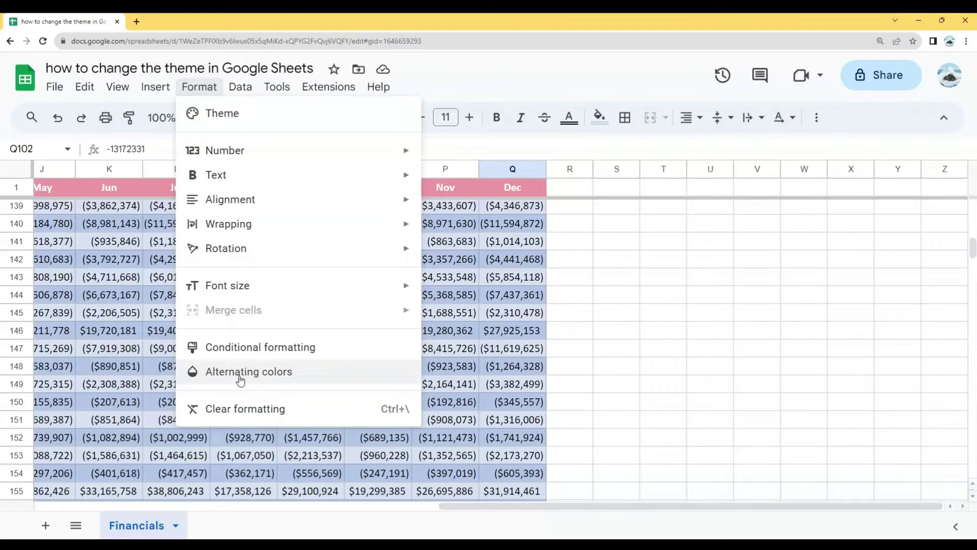
{"action": "left_click", "coordinate": [240, 375]}
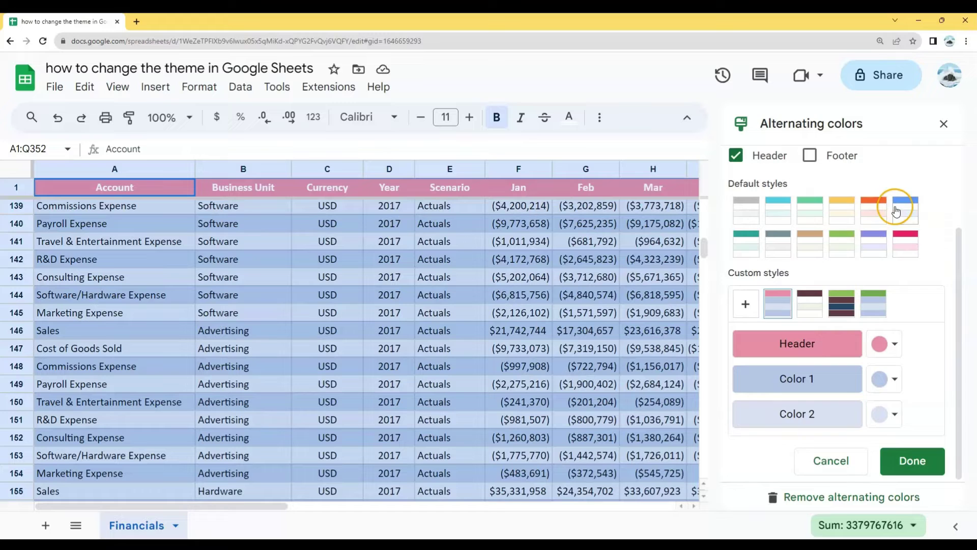
{"action": "scroll", "coordinate": [851, 219], "scroll_direction": "up", "scroll_amount": 3}
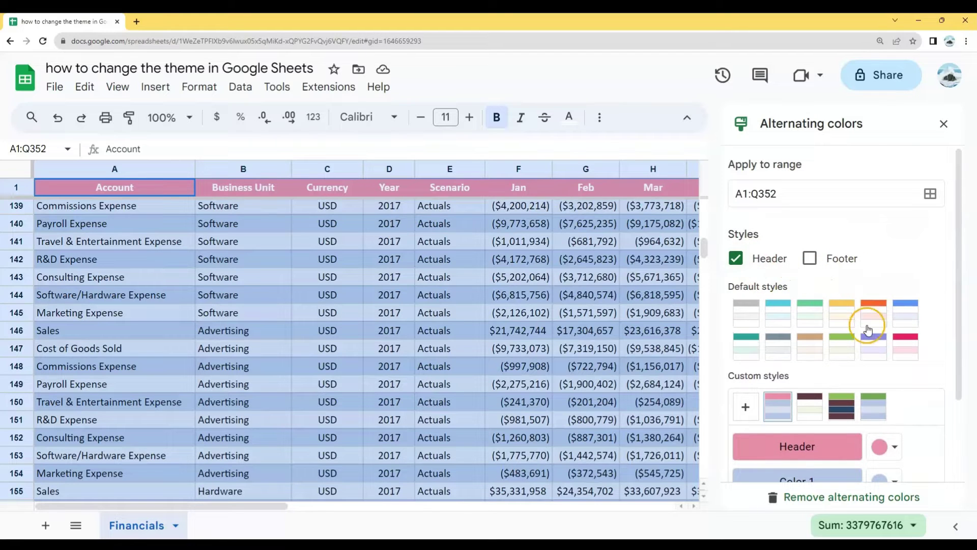
- Try the teal, grey, green, orange and pink presets, settling on the yellow banding style
{"action": "left_click", "coordinate": [780, 312]}
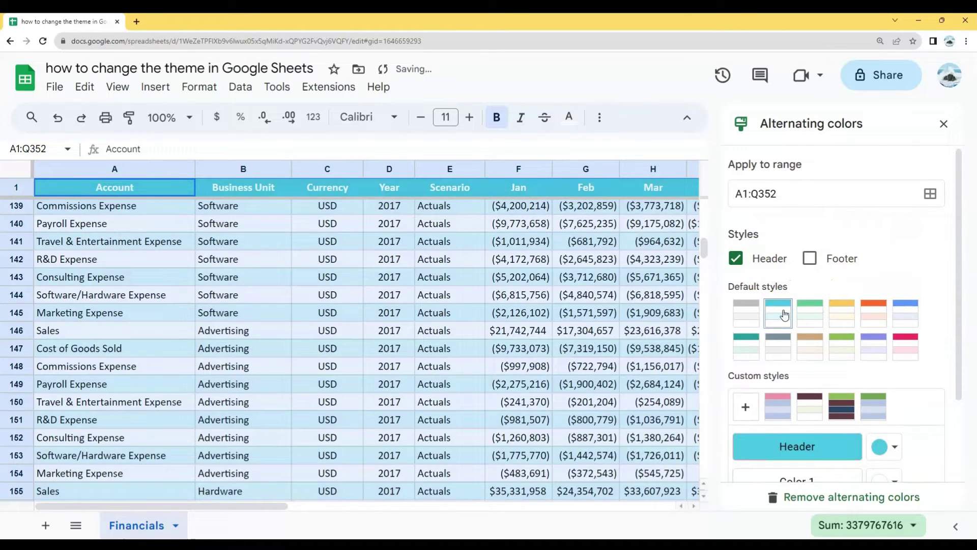
{"action": "left_click", "coordinate": [779, 348]}
{"action": "left_click", "coordinate": [806, 314]}
{"action": "left_click", "coordinate": [840, 313]}
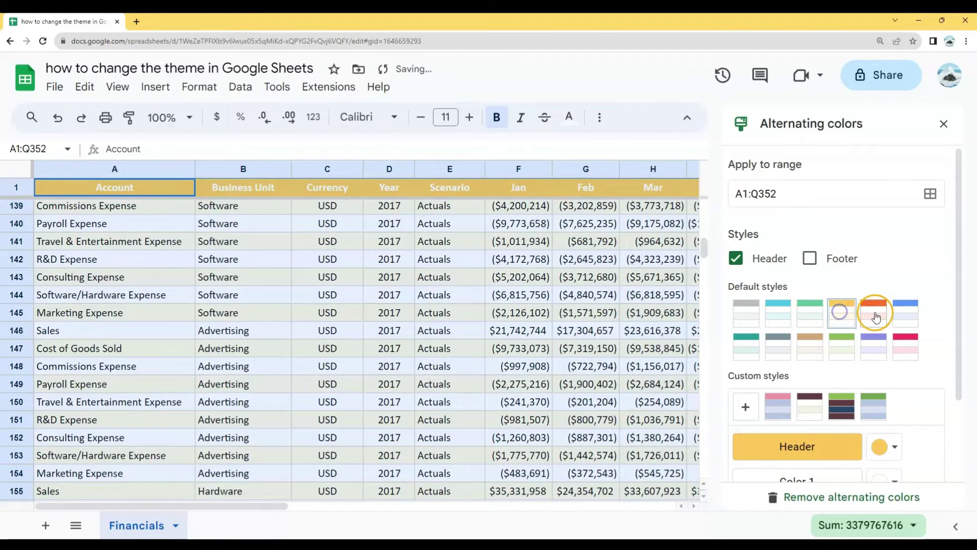
{"action": "left_click", "coordinate": [910, 344]}
{"action": "left_click", "coordinate": [873, 350]}
{"action": "left_click", "coordinate": [843, 317]}
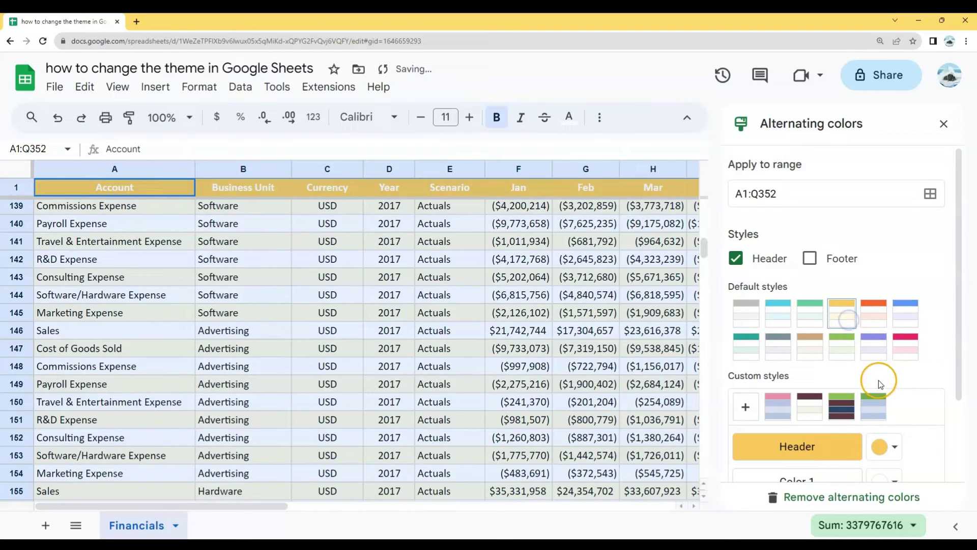
{"action": "scroll", "coordinate": [878, 382], "scroll_direction": "down", "scroll_amount": 3}
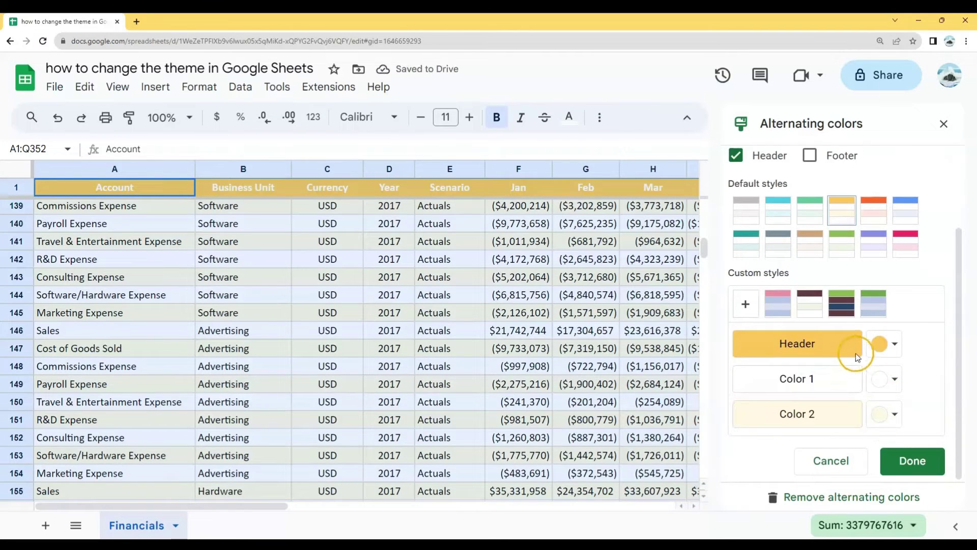
- Add a footer row and set Color 1 to a custom bright yellow, saving the custom style
{"action": "left_click", "coordinate": [810, 154]}
{"action": "left_click", "coordinate": [887, 378]}
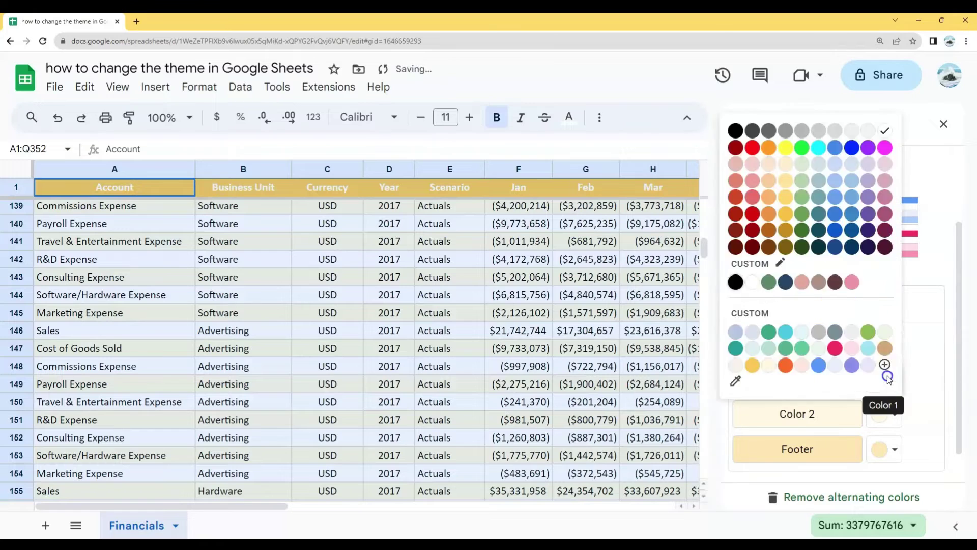
{"action": "left_click_drag", "start_coordinate": [471, 308], "coordinate": [494, 308]}
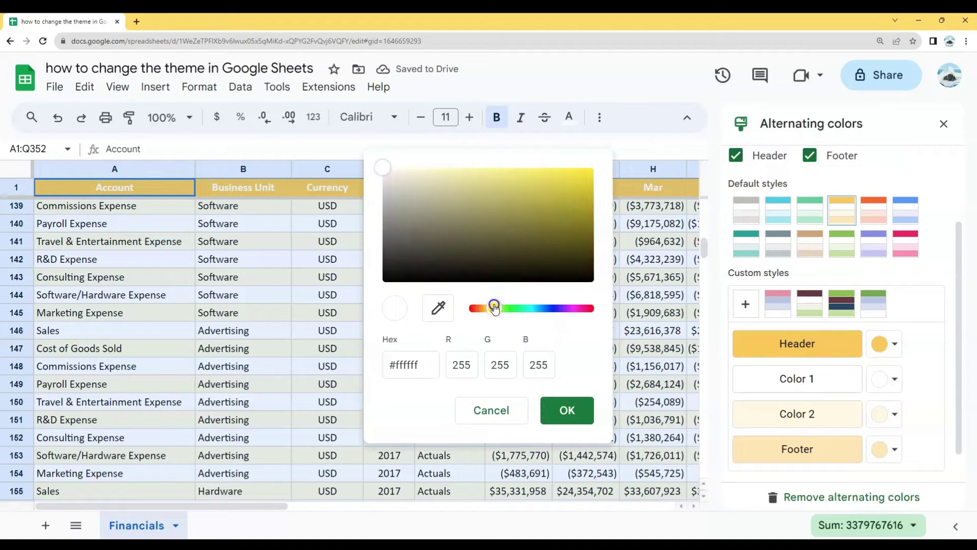
{"action": "left_click_drag", "start_coordinate": [374, 184], "coordinate": [561, 169]}
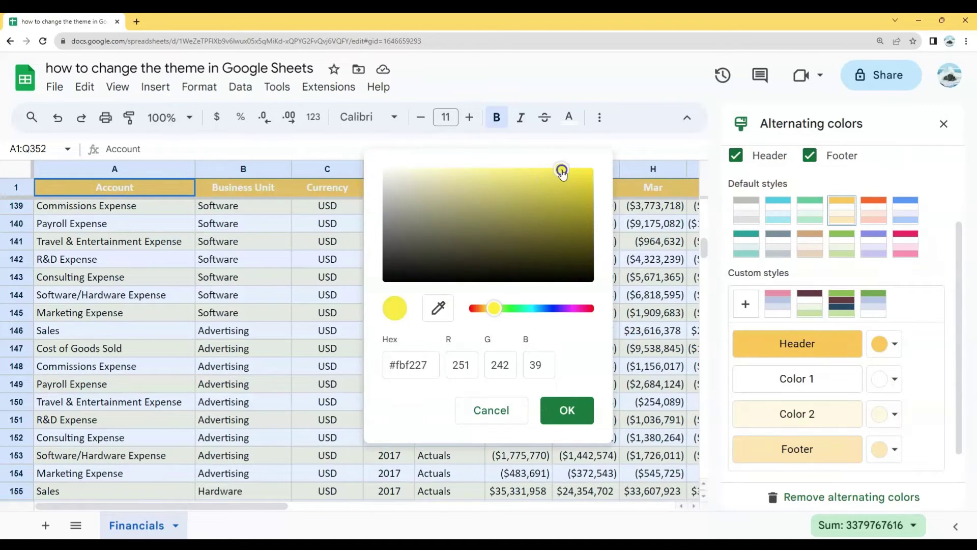
{"action": "left_click", "coordinate": [567, 411]}
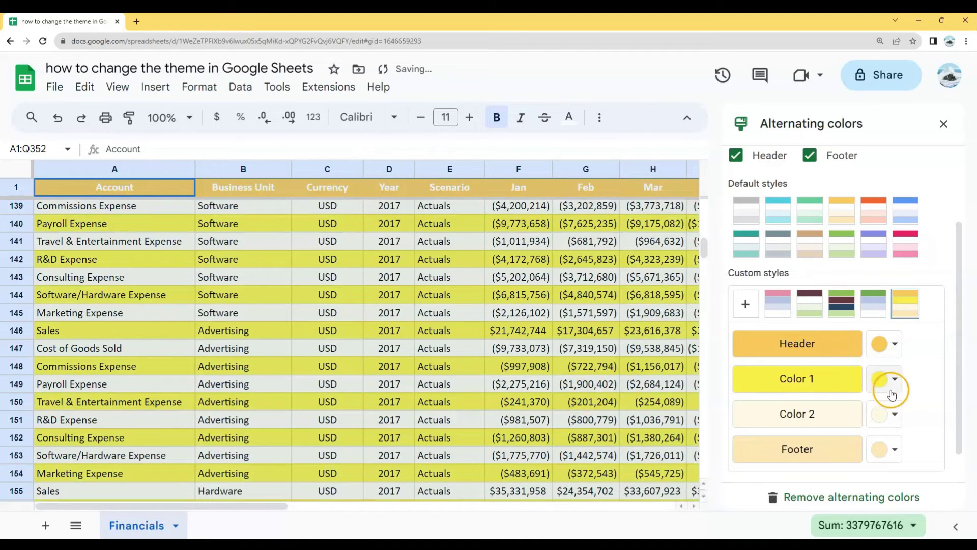
{"action": "scroll", "coordinate": [920, 408], "scroll_direction": "down", "scroll_amount": 2}
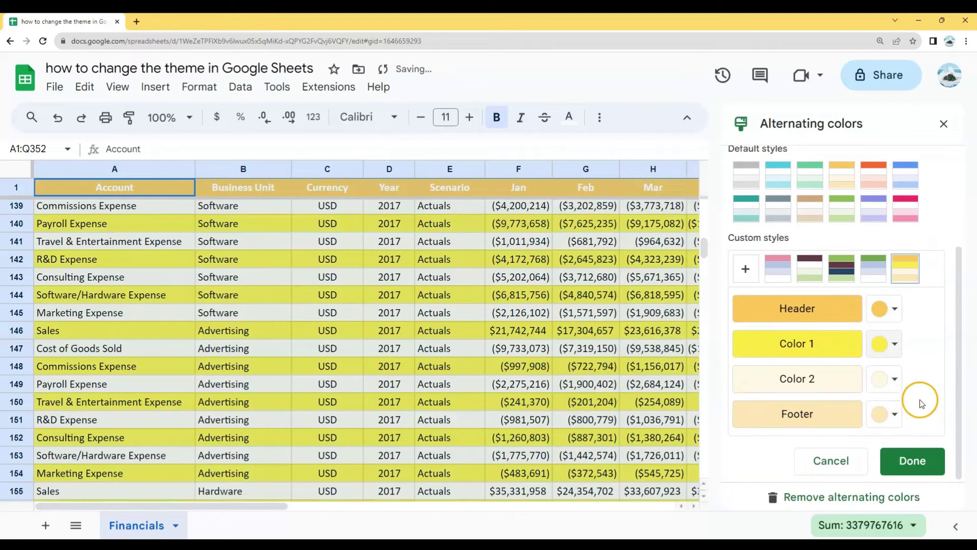
{"action": "left_click", "coordinate": [920, 461]}
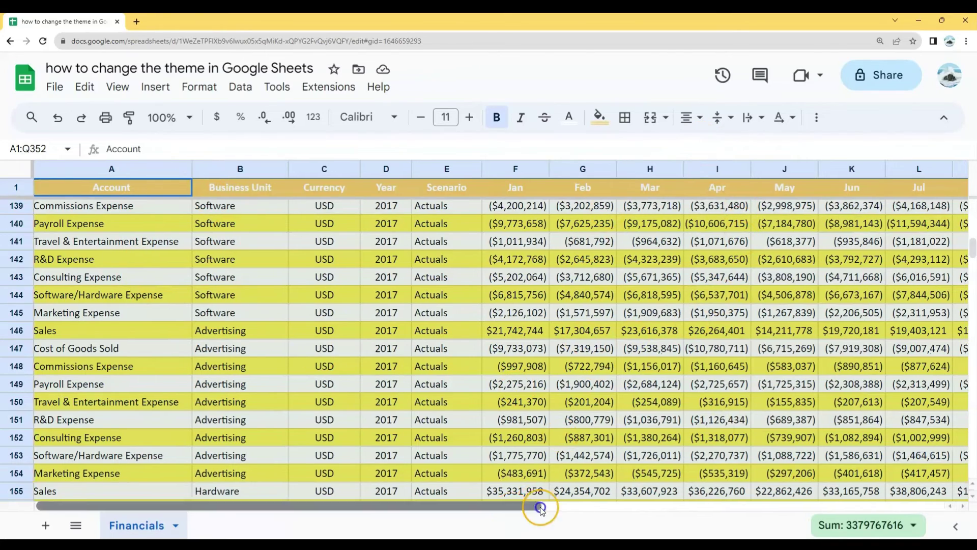
{"action": "left_click_drag", "start_coordinate": [535, 506], "coordinate": [868, 500]}
{"action": "left_click", "coordinate": [611, 349]}
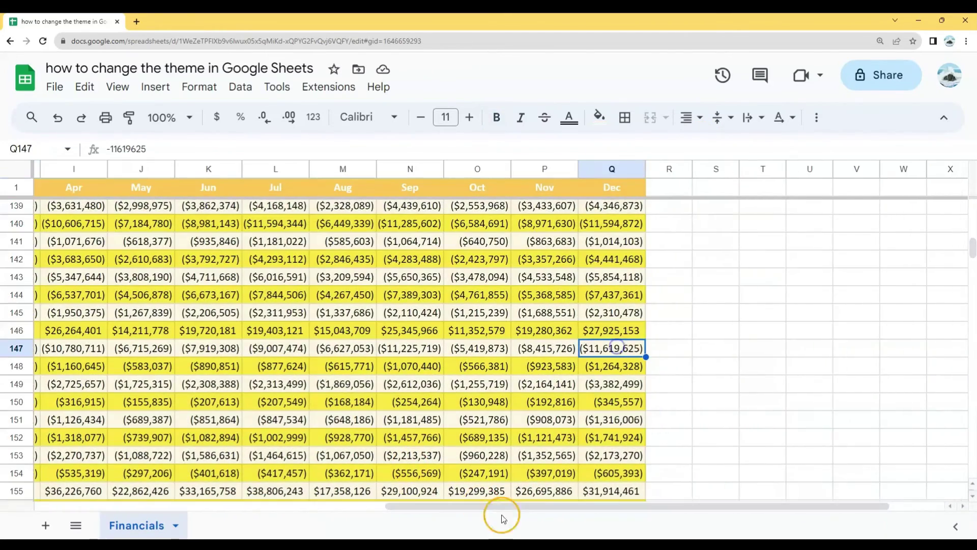
{"action": "left_click", "coordinate": [600, 87]}
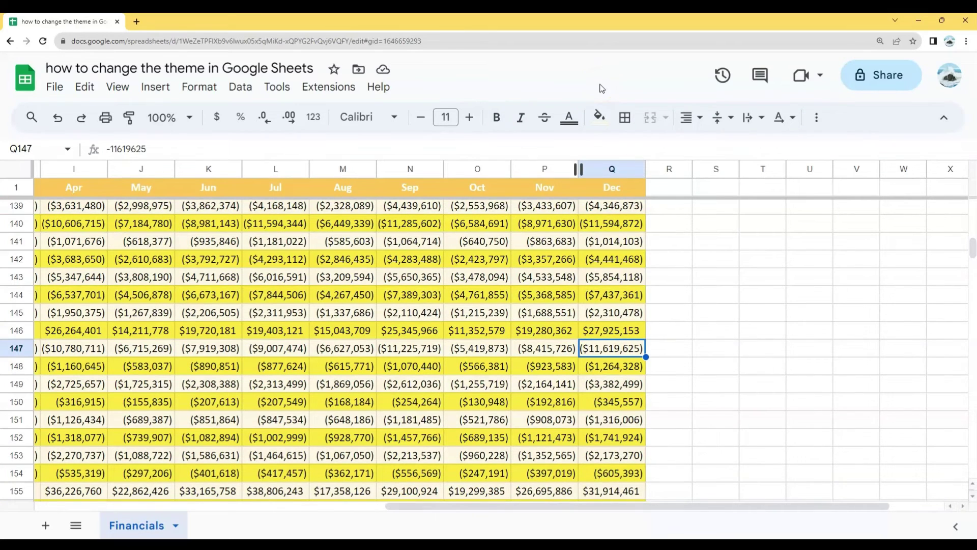